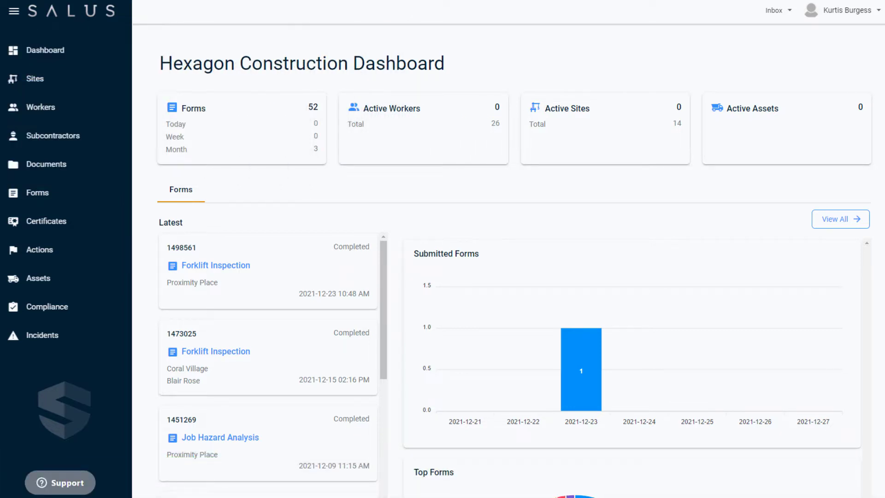
Add a new asset type named 'Excavator' from the asset Types list
click(49, 280)
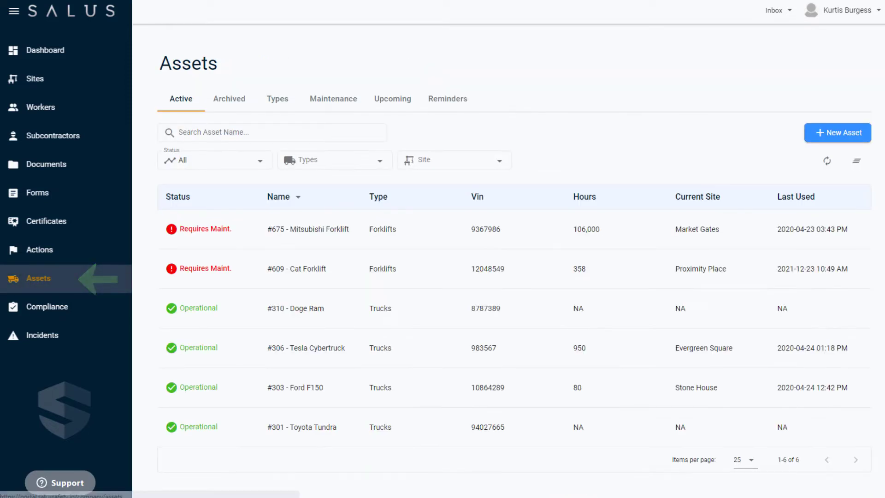
click(282, 97)
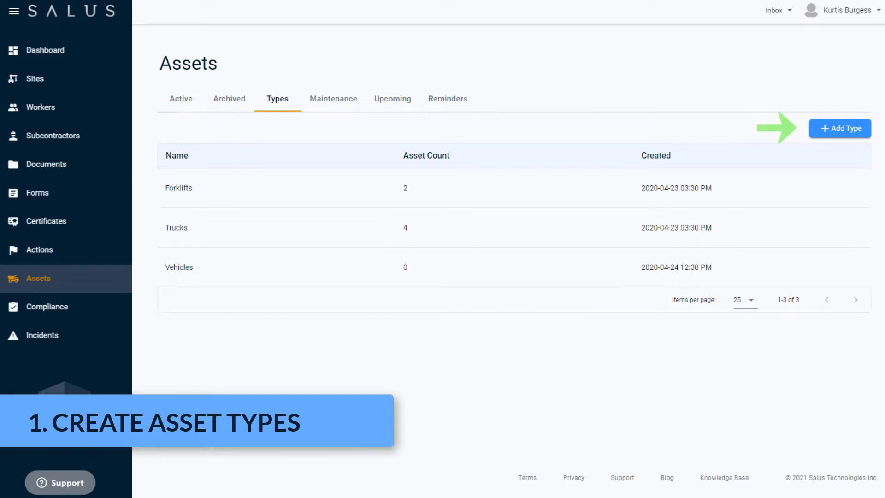
click(863, 130)
click(372, 247)
text(Excavat)
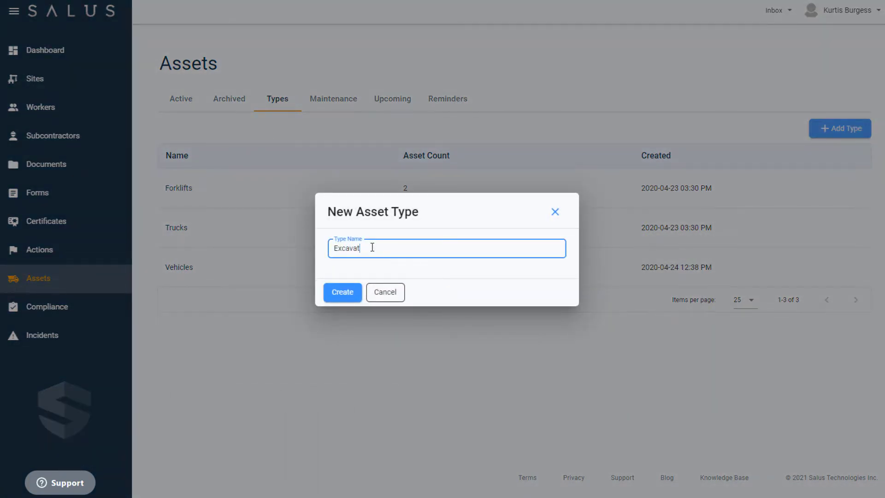
text(or)
click(346, 293)
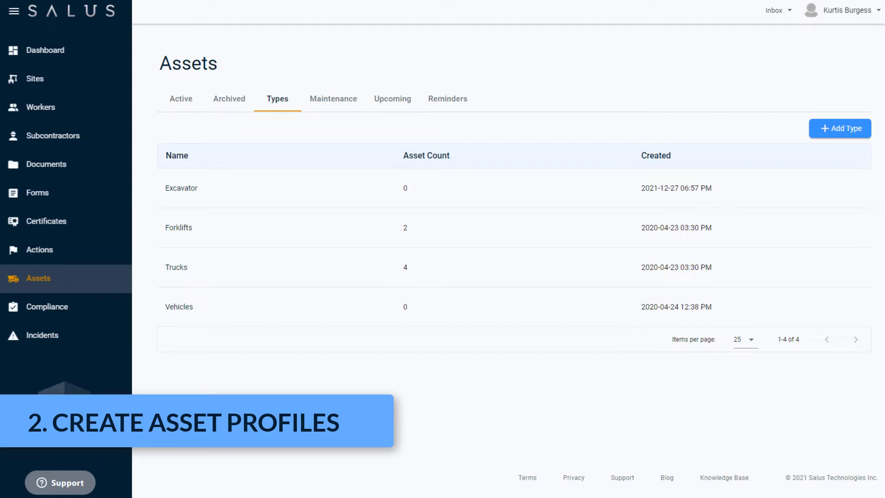
Start a new Excavator-type asset named '#610 - Excavator'
click(170, 95)
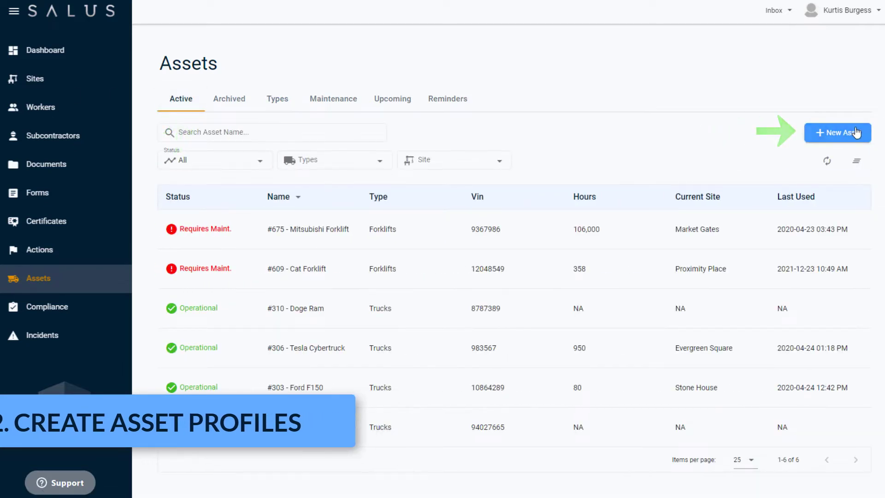
click(838, 132)
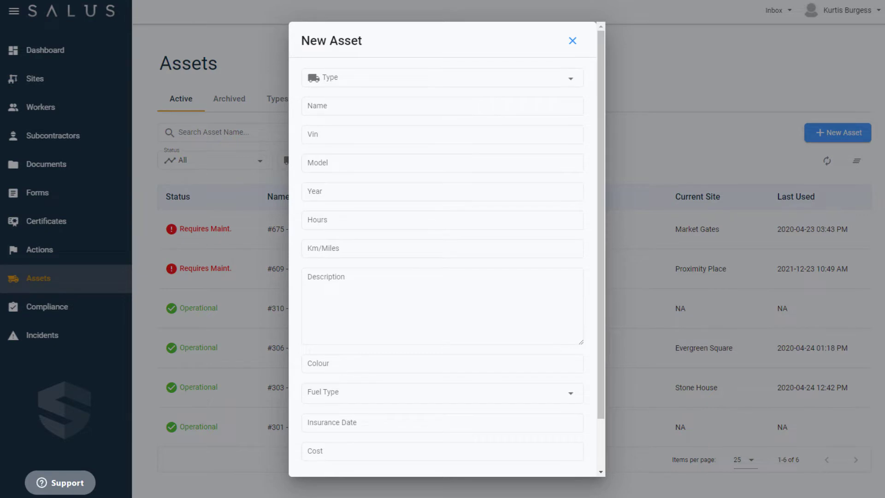
click(535, 80)
click(527, 90)
click(445, 109)
text(#610 - Excavator)
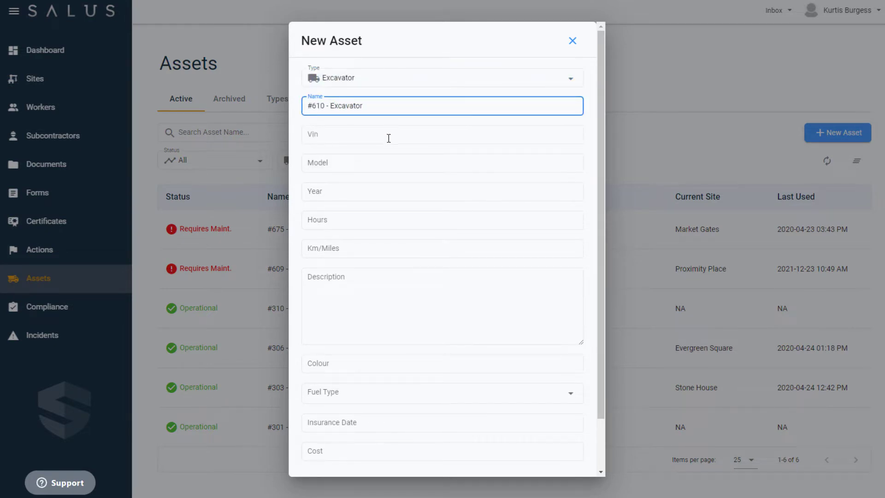
Enter VIN 12198697, model John Deere 135G, year 2021, 50 hours and 120 km
click(387, 139)
text(12198)
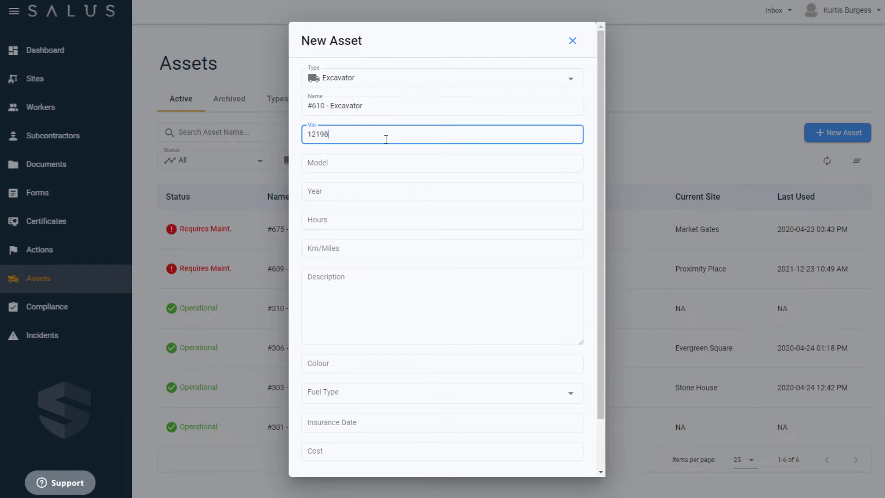
text(697)
click(376, 163)
text(John Deere 135G)
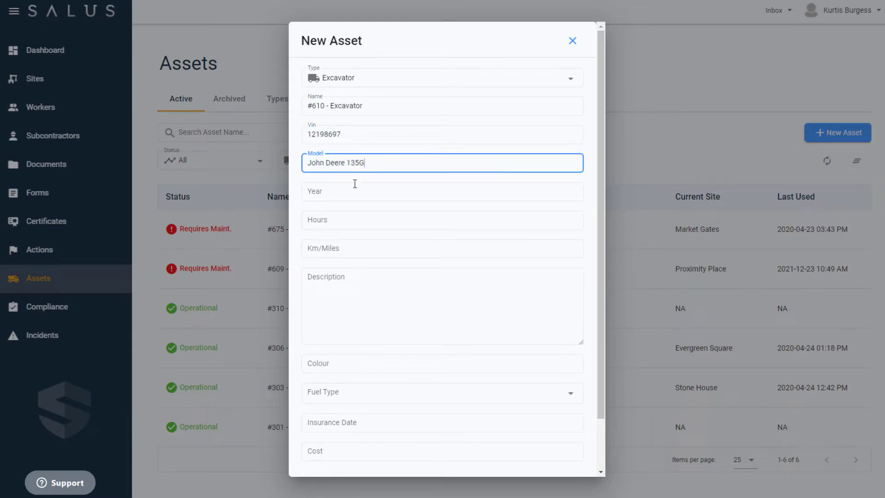
click(355, 188)
text(2021)
click(327, 219)
text(50)
click(326, 250)
text(120)
Set colour Yellow / Black, Diesel fuel, insurance date 2021-11-24 and cost 265000
click(350, 363)
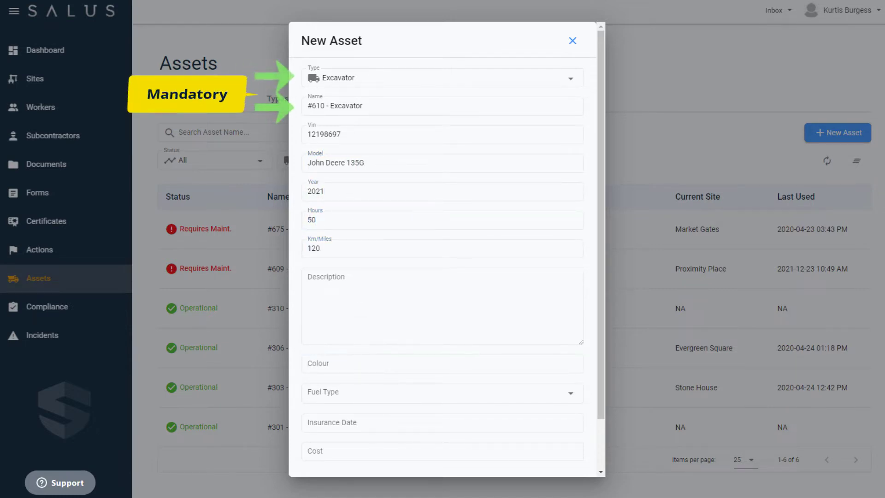
click(340, 364)
text(Yellow / Black)
click(343, 393)
click(346, 419)
click(339, 422)
click(318, 354)
click(363, 437)
click(340, 453)
text(265000)
scroll(353, 428, down, 2)
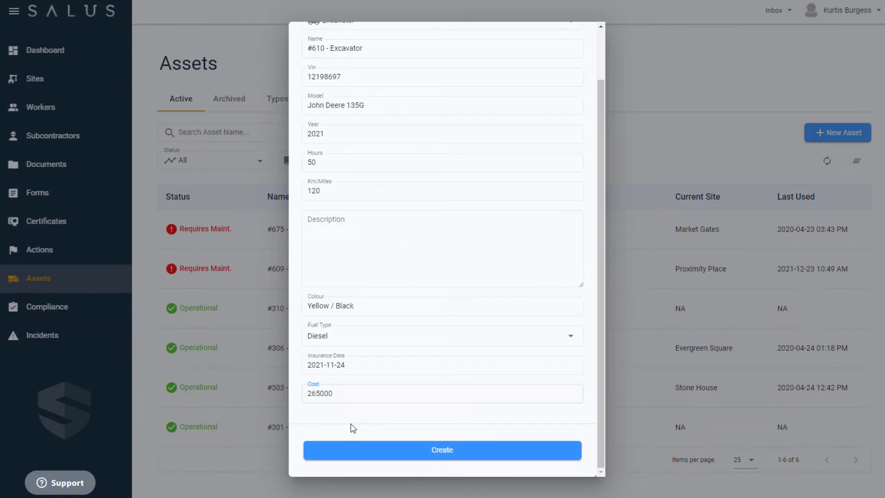
Create the #610 - Excavator asset, then upload an excavator photo to its profile
click(404, 454)
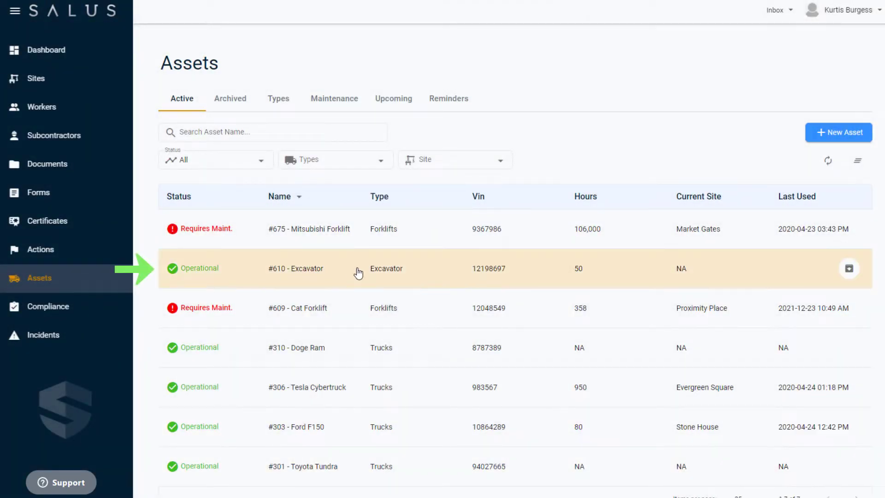
click(358, 273)
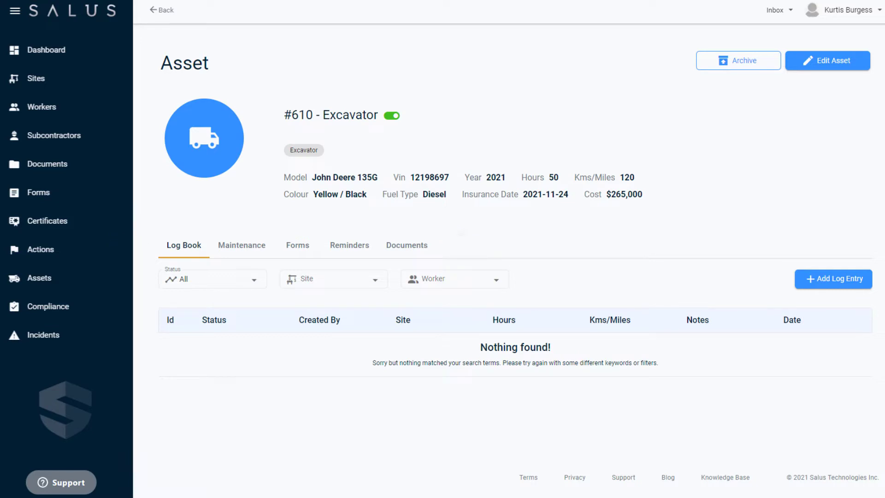
click(851, 60)
click(425, 109)
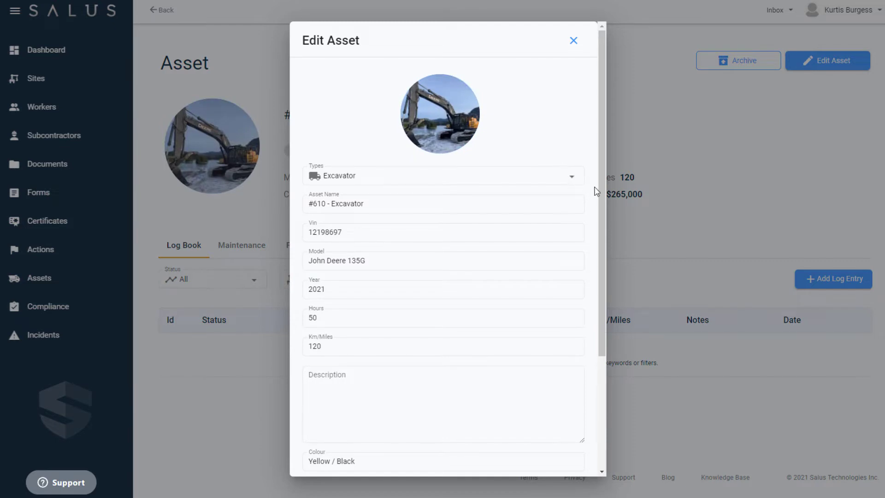
drag(602, 191, 597, 365)
click(530, 451)
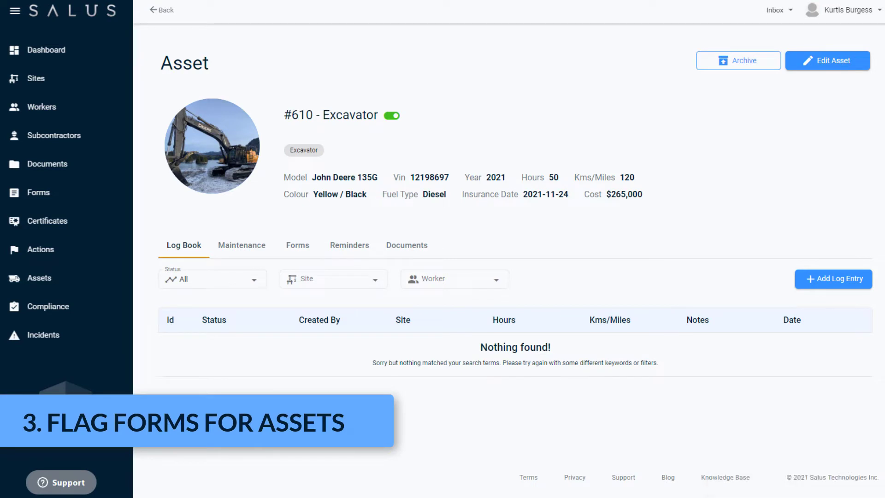
Find the Vehicle Inspection Form by searching 'veh' in the library and enable Asset Required
click(60, 198)
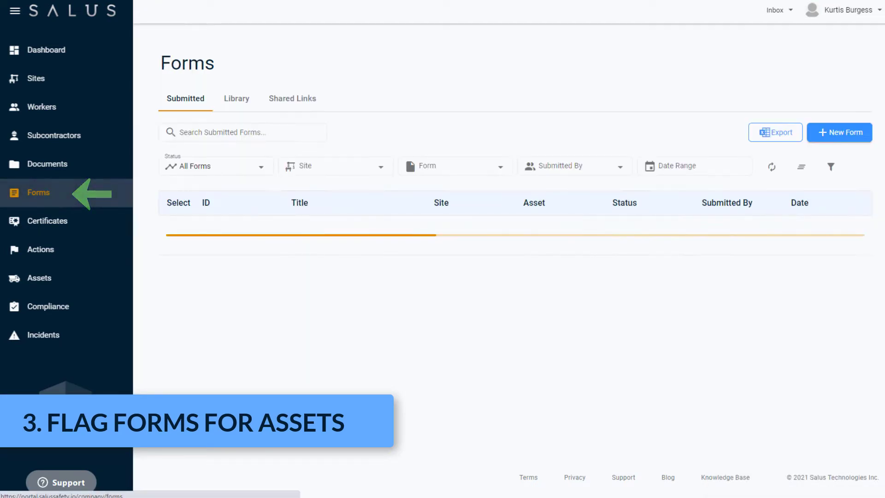
click(239, 97)
click(210, 128)
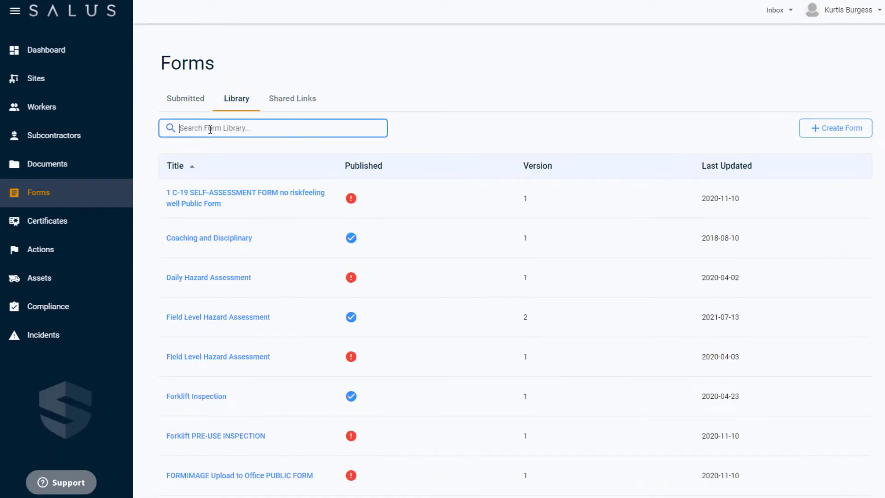
text(veh)
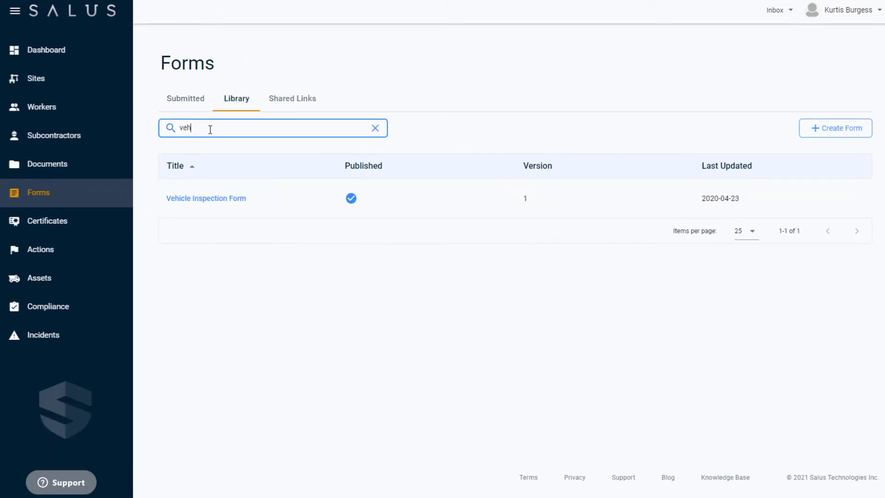
click(208, 199)
scroll(790, 258, down, 5)
scroll(877, 249, down, 1)
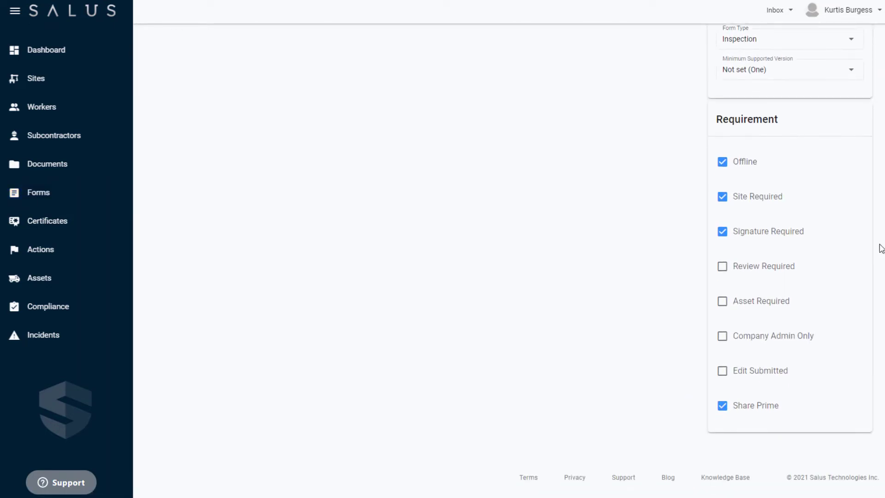
click(765, 302)
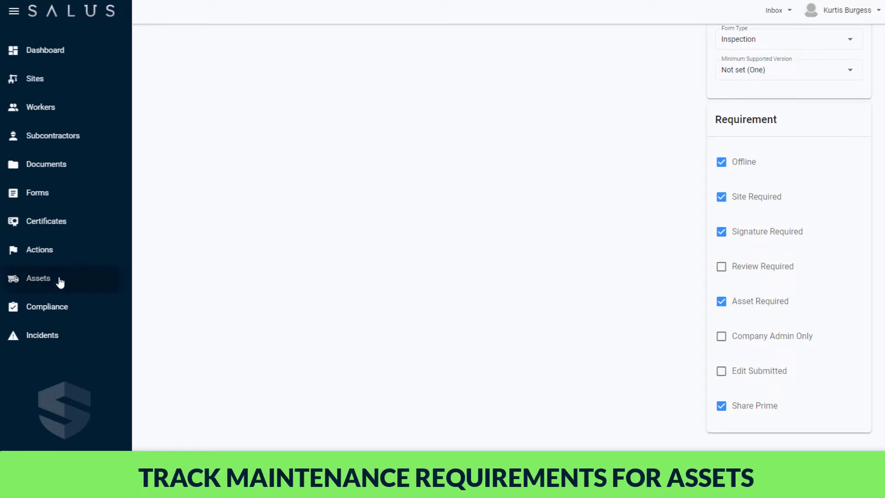
Open the #303 - Ford F150 asset from Assets and view its Maintenance cases
click(60, 282)
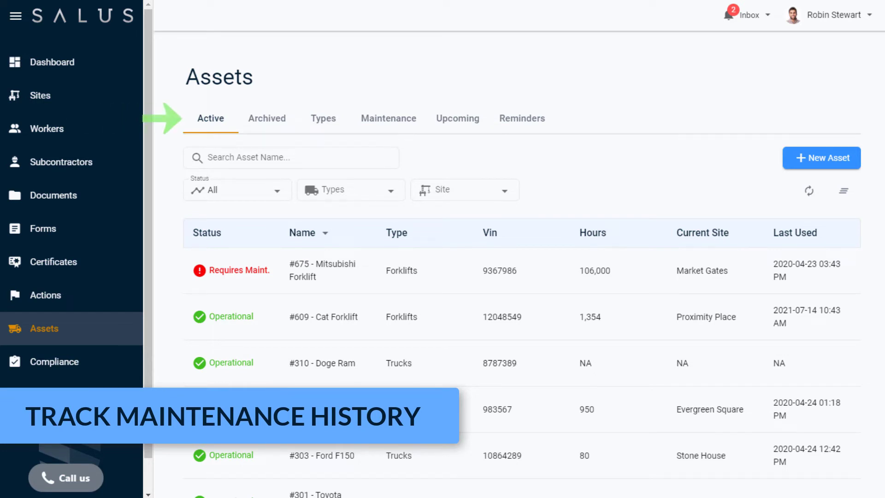
click(253, 464)
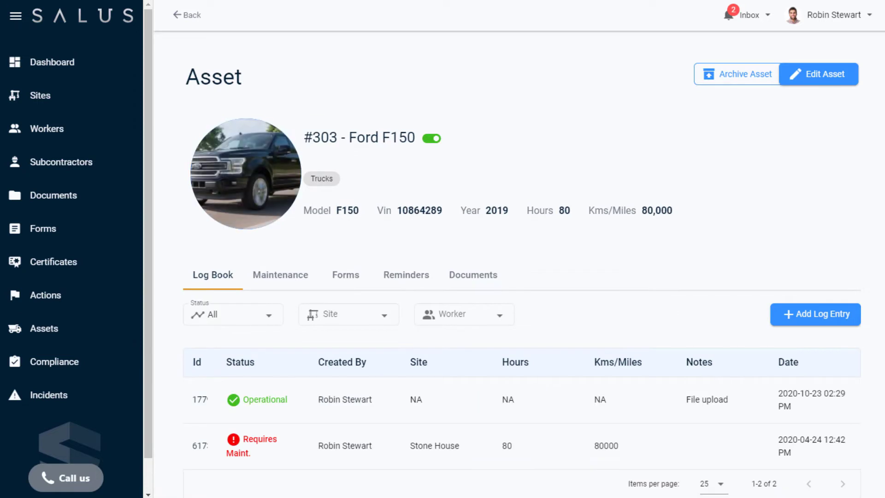
click(298, 287)
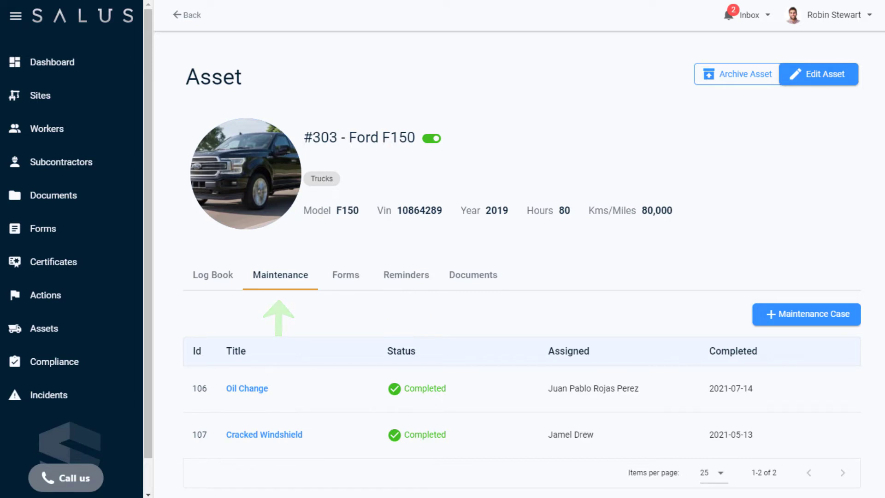
Start a new maintenance case with status Issue, title 'Oil Change', pasted notes and cost 180
click(810, 327)
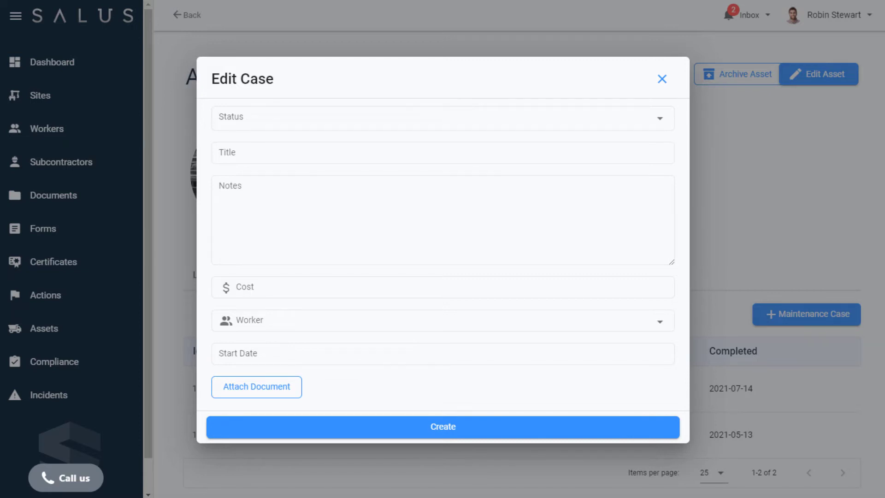
click(653, 119)
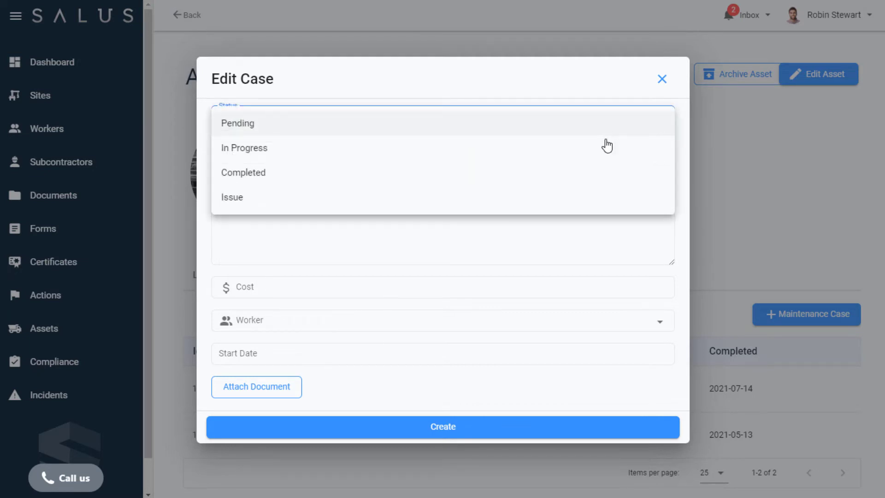
click(604, 196)
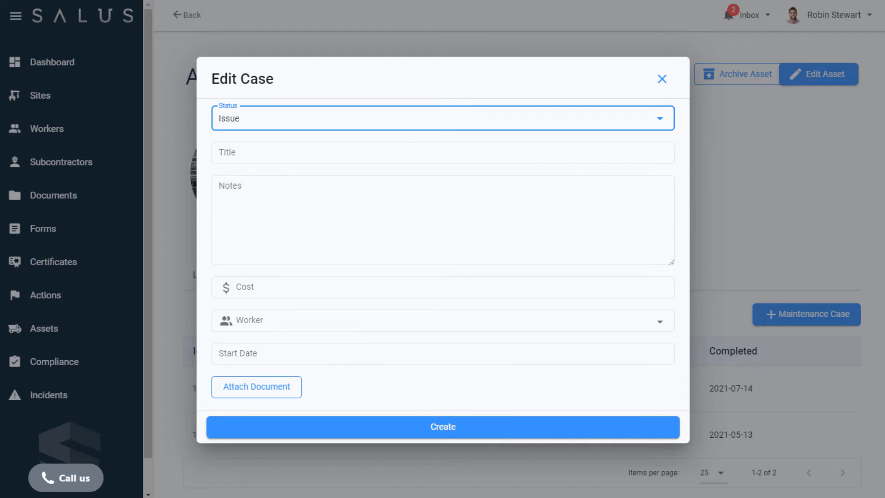
click(318, 157)
text(Oil Change)
click(328, 219)
text(Perform oil and filter changes and check basic fluid levels. Check brakes, steering, and engine condition.)
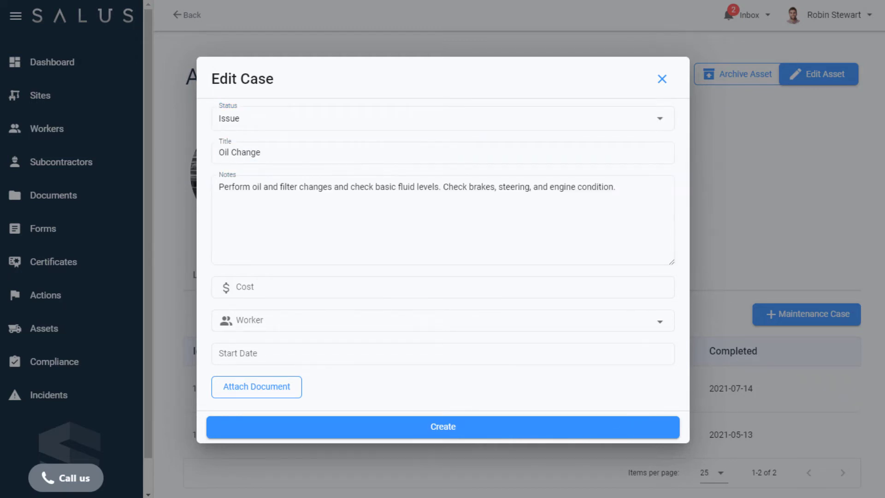
click(311, 290)
text(180)
Assign a worker, set the start date to 2021-08-04, and create the case
click(625, 323)
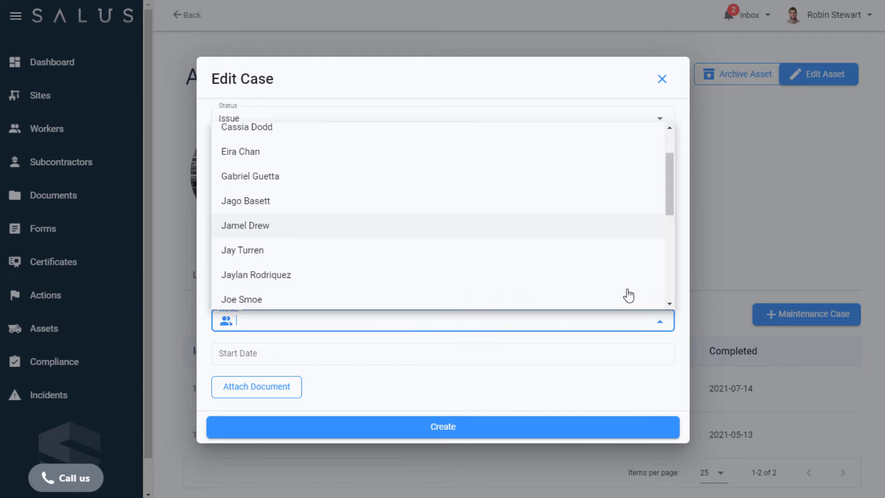
click(625, 255)
click(282, 359)
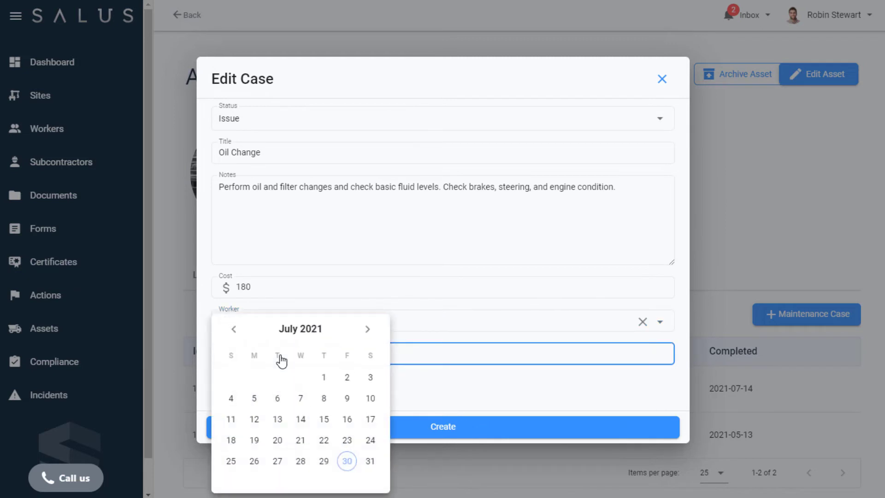
click(368, 331)
click(302, 374)
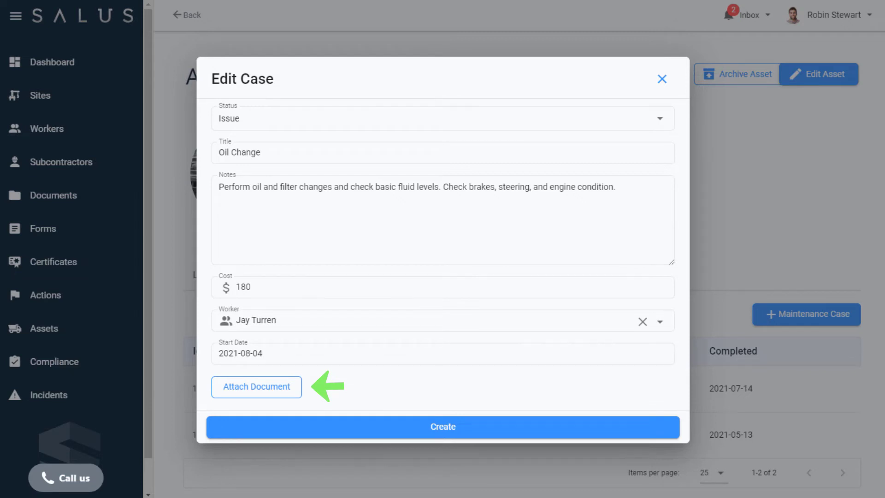
click(424, 425)
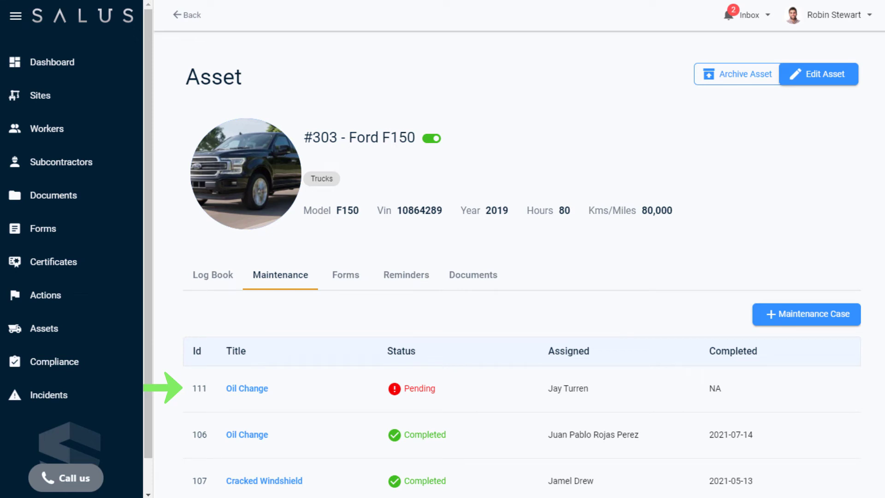
Change case 111's status to In Progress and its cost from 180 to 200
click(453, 408)
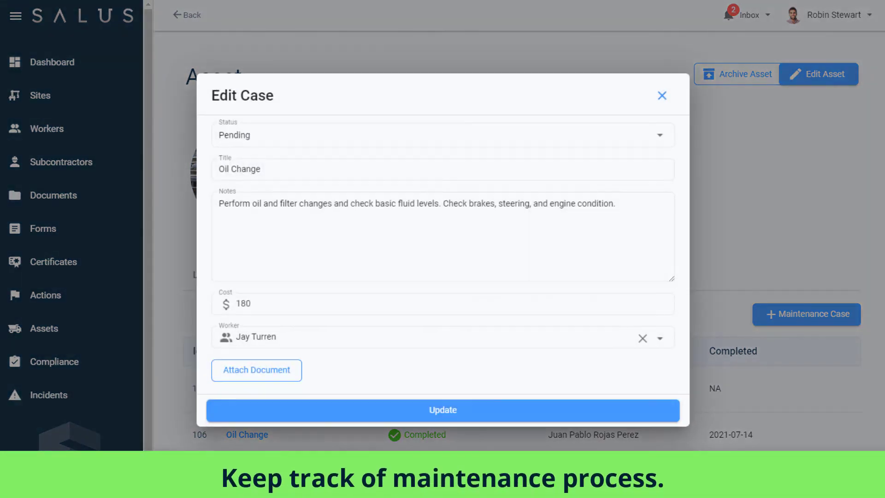
click(386, 139)
click(382, 172)
double_click(222, 284)
text(200)
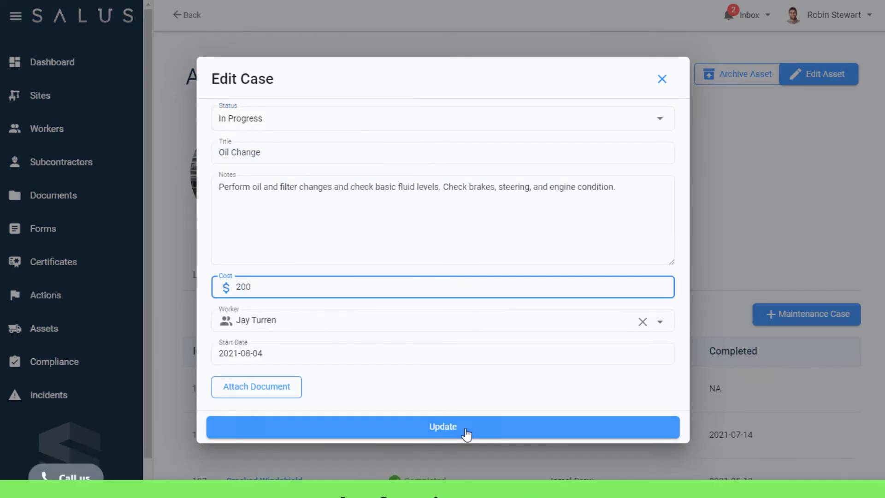
click(468, 431)
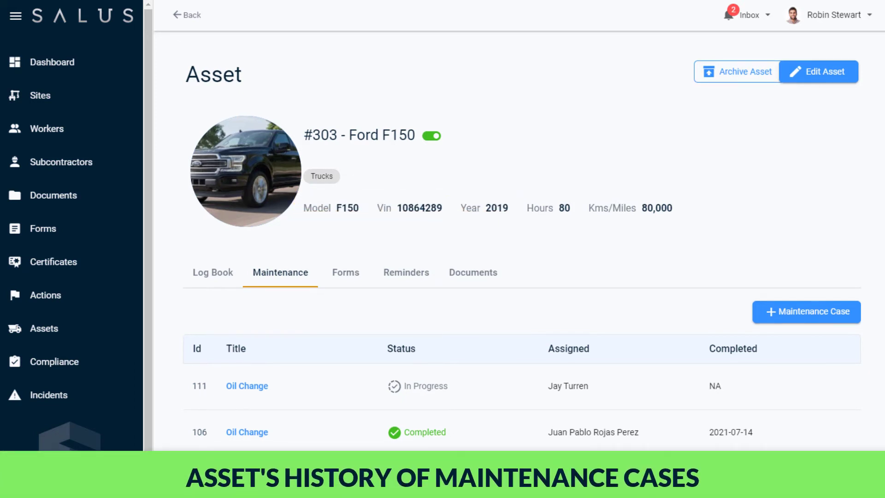
View maintenance cases for all assets, filter by In Progress, then clear the filter
scroll(522, 248, down, 2)
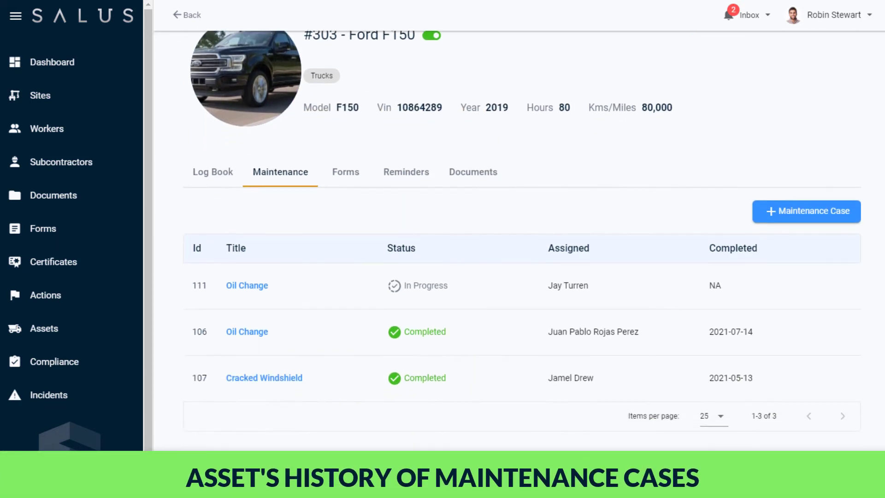
scroll(520, 258, up, 3)
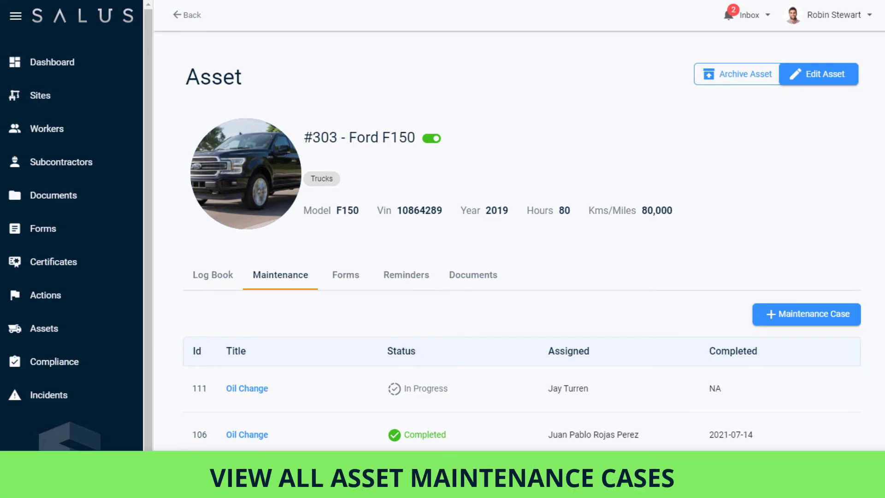
click(183, 15)
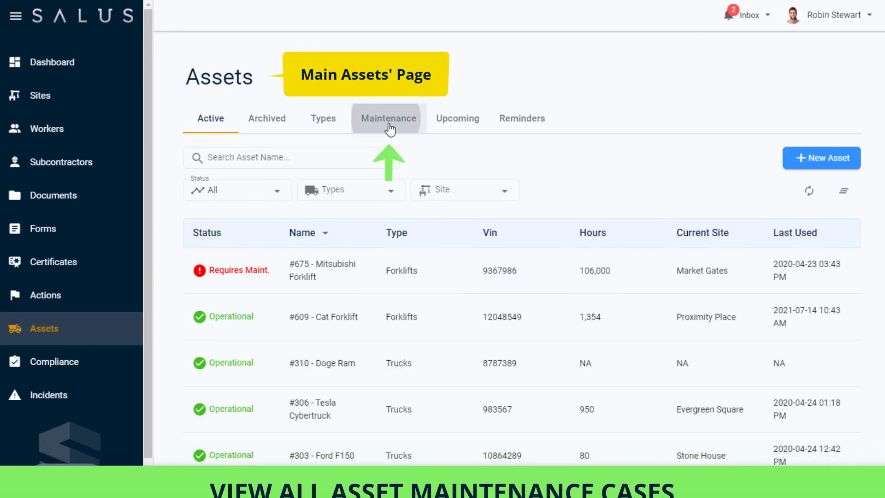
click(418, 123)
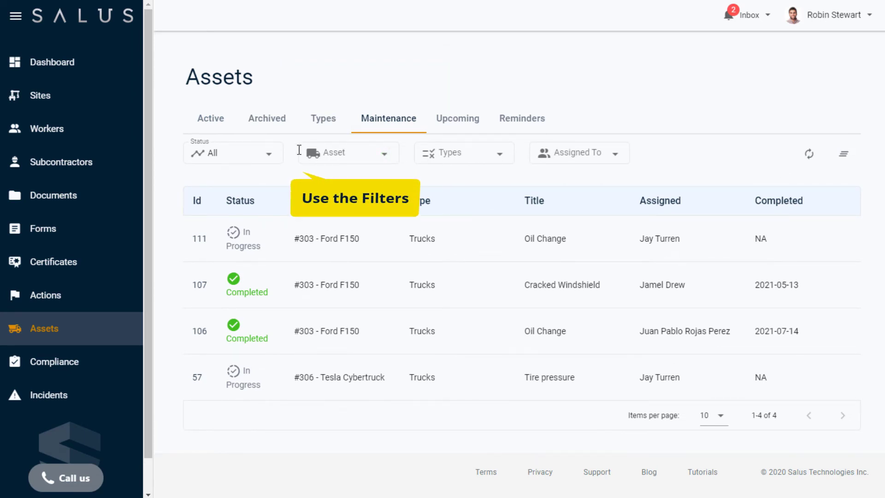
click(274, 155)
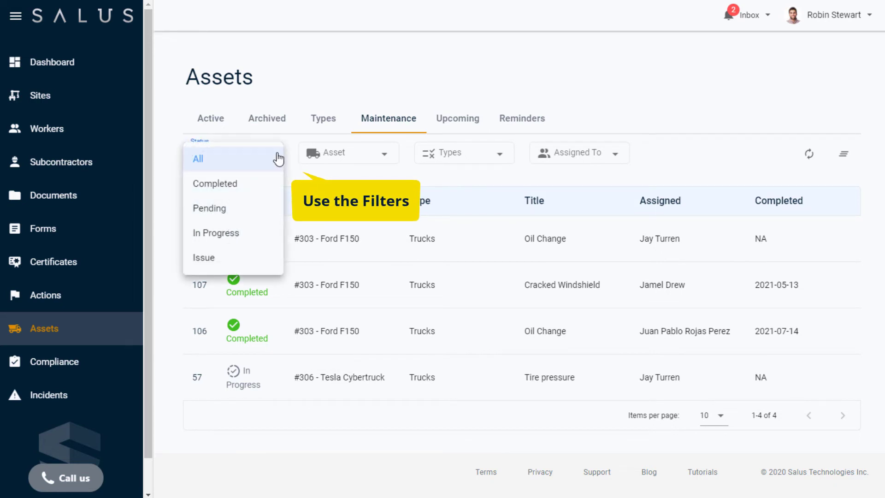
click(233, 237)
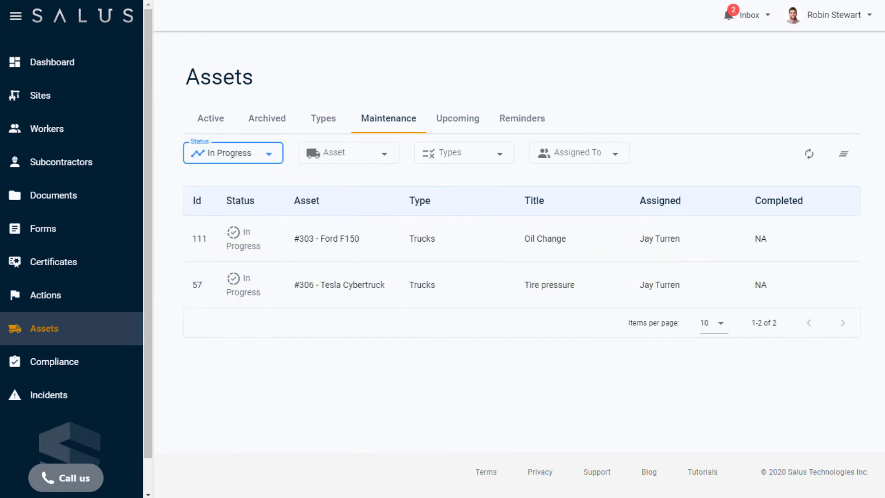
click(845, 158)
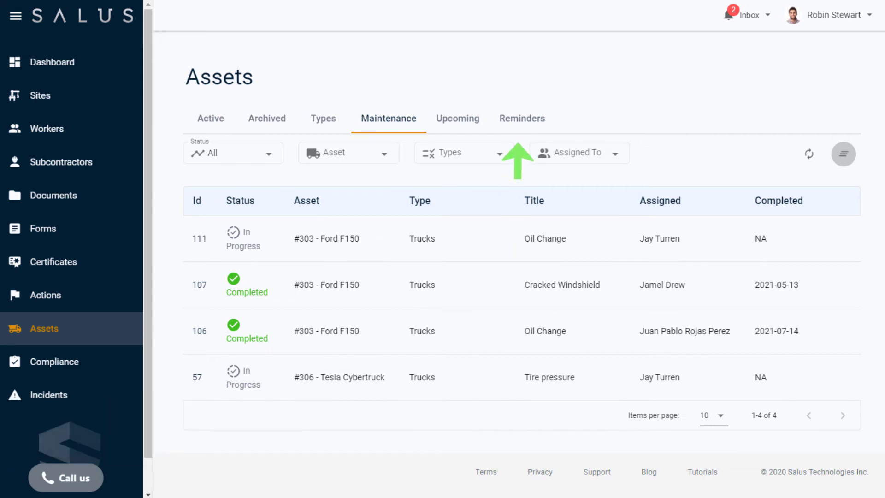
Switch to the Reminders tab and start a new asset reminder
click(514, 128)
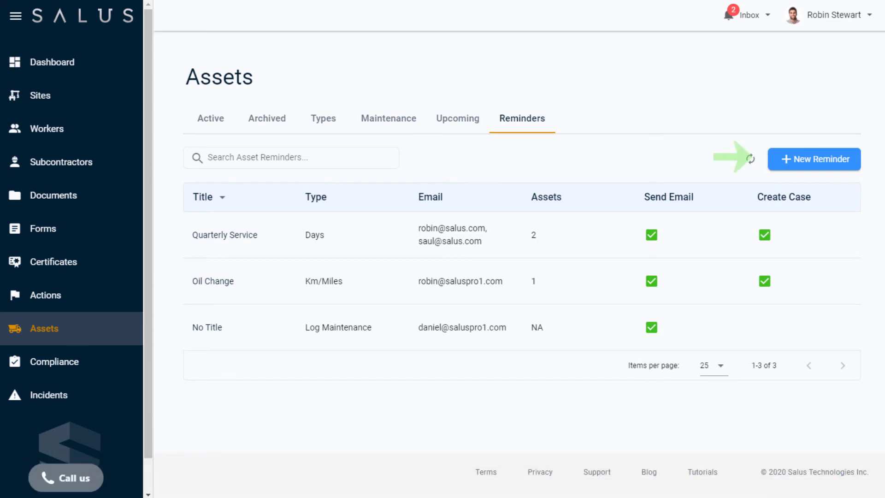
click(812, 170)
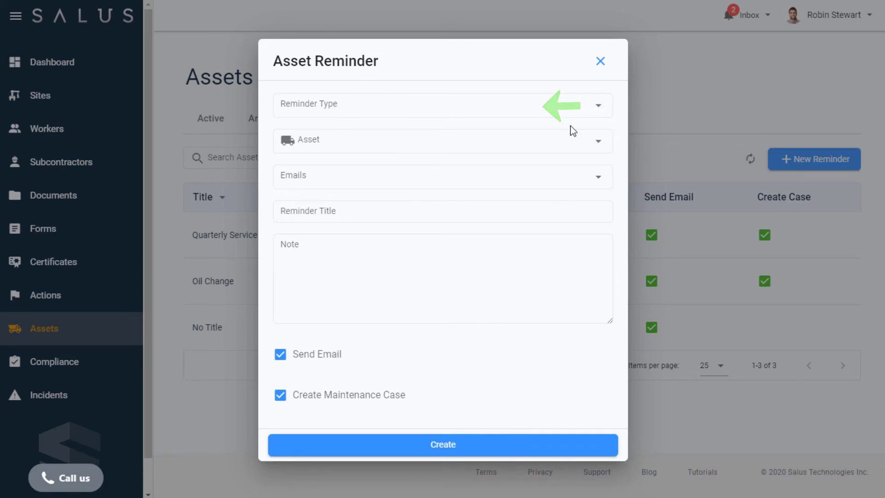
Set reminder type to Days, select Ford F150 and Toyota Tundra, and enter two recipient e-mails
click(598, 107)
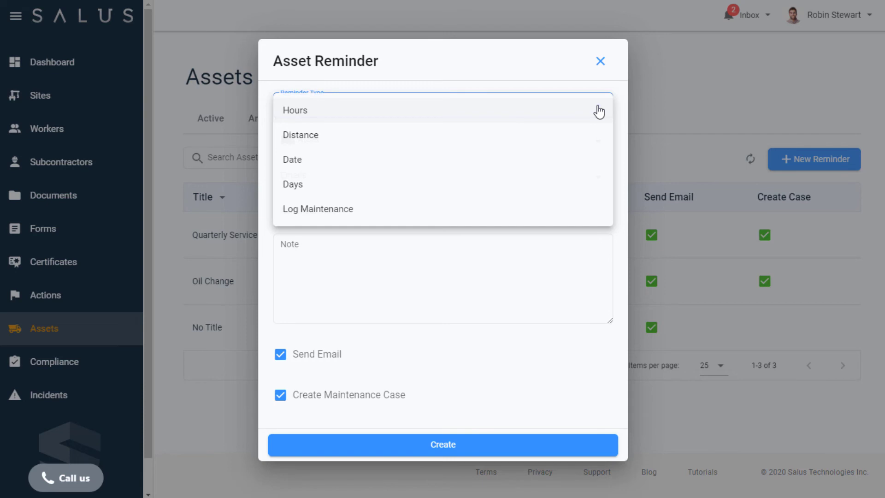
click(553, 183)
click(588, 127)
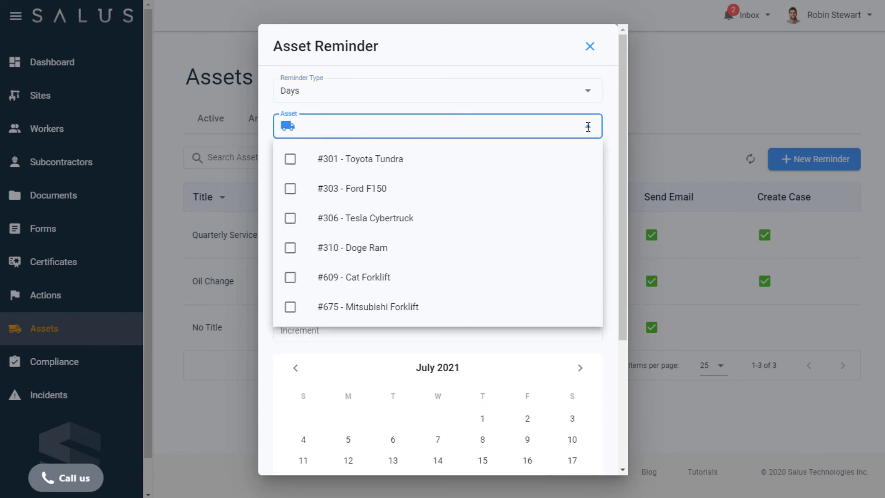
click(362, 191)
click(377, 162)
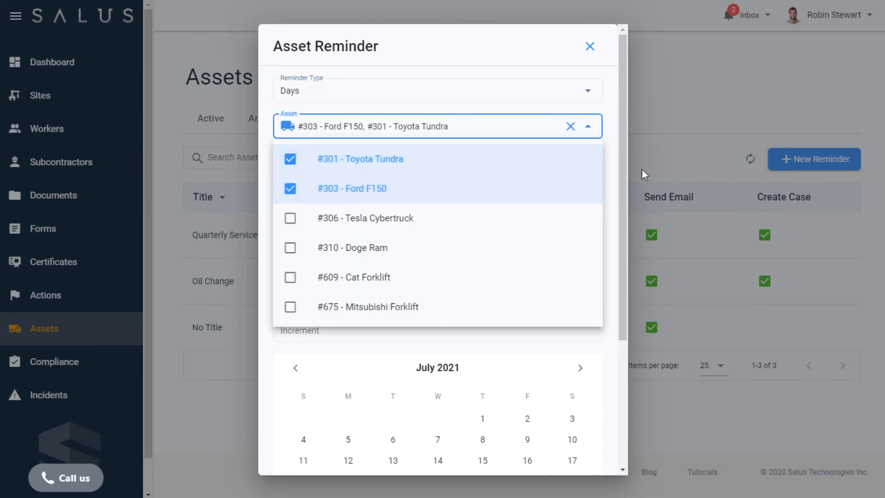
key(Tab)
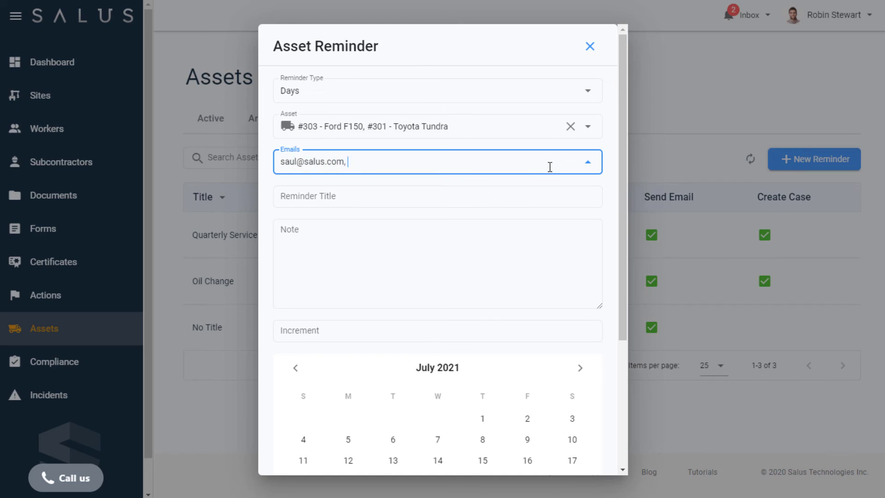
Title the reminder 'Quarterly service', add the standard-service note, and set increment 90
click(554, 194)
text(Q)
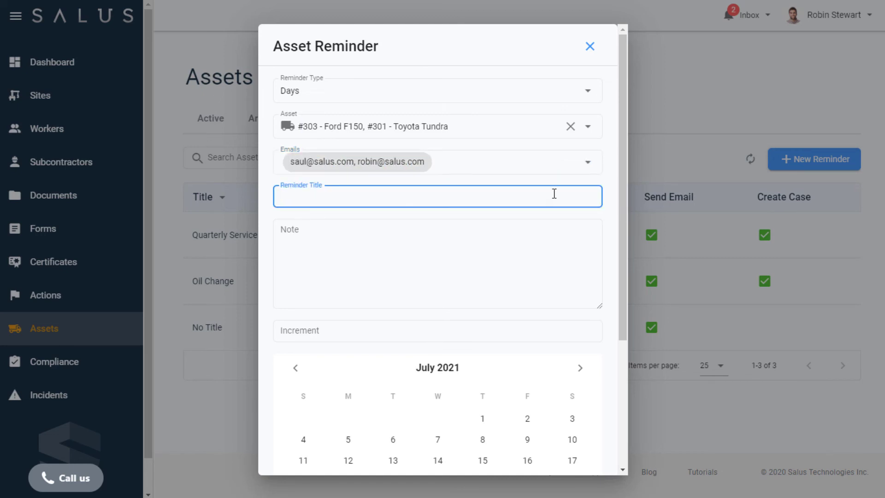
text(uarterly service)
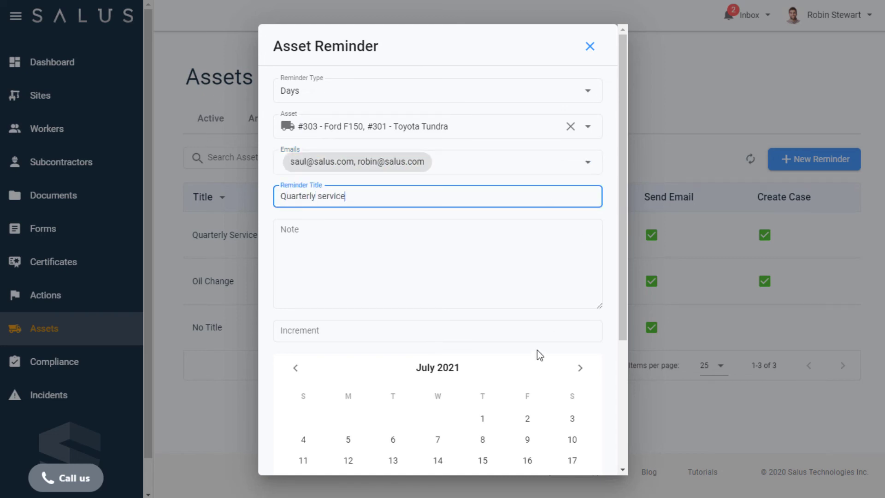
click(530, 301)
text(Standard service – oil change, hydraulic fluid and coolant. Performance checks also required.)
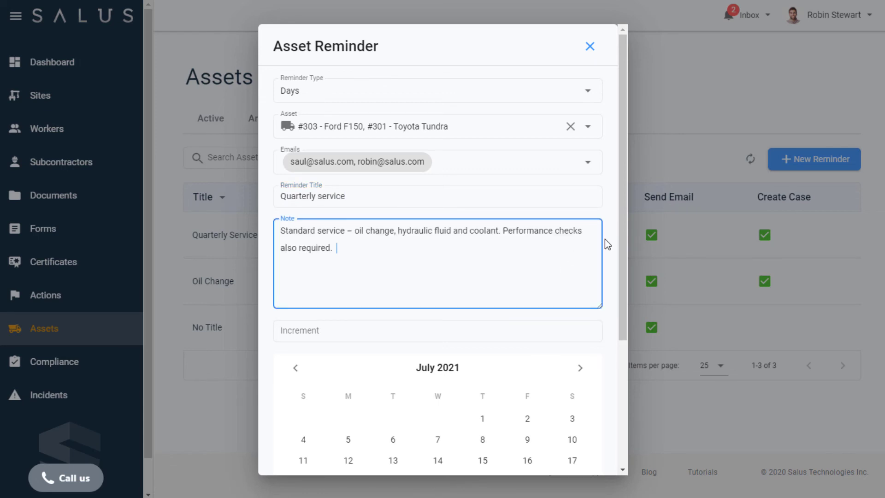
click(605, 244)
click(550, 333)
text(90)
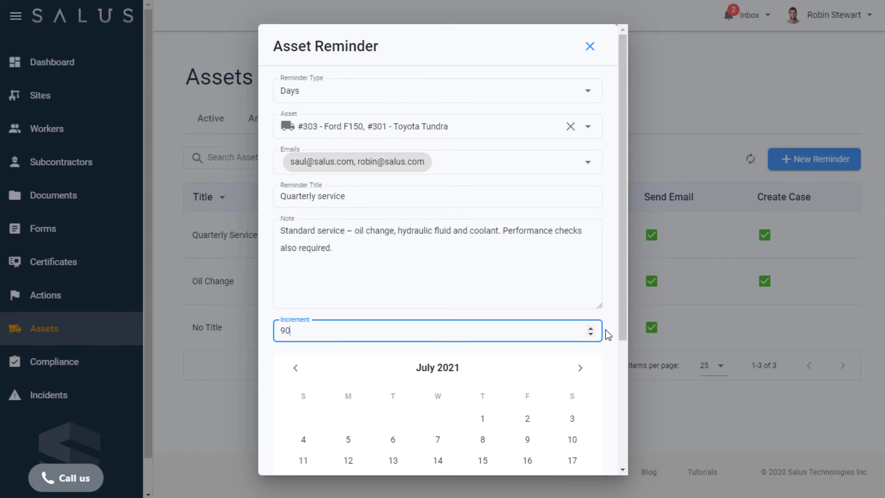
scroll(609, 335, down, 3)
Review the Quarterly service reminder fields (90 Days, 2 assets) and create the reminder
scroll(601, 404, down, 2)
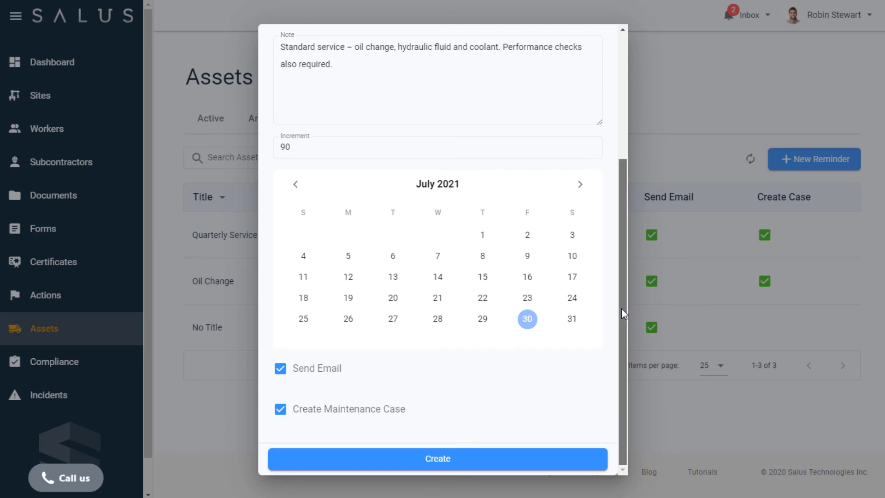
drag(619, 303, 636, 165)
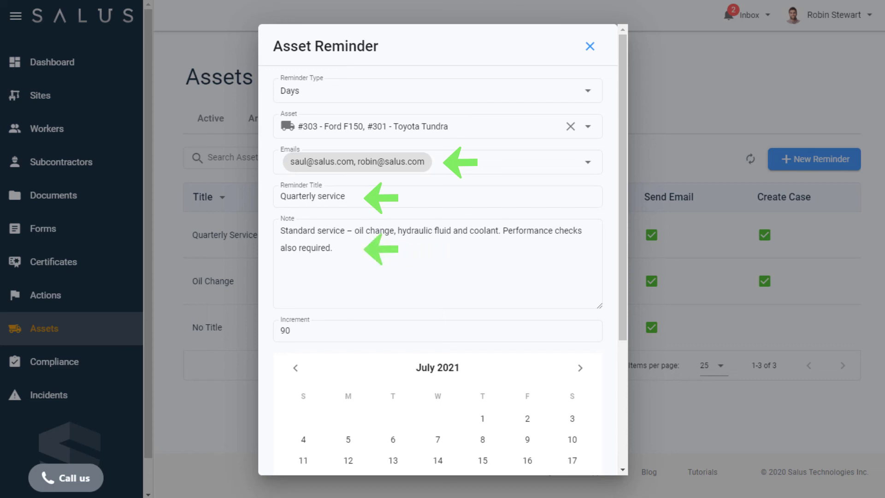
drag(623, 115, 619, 286)
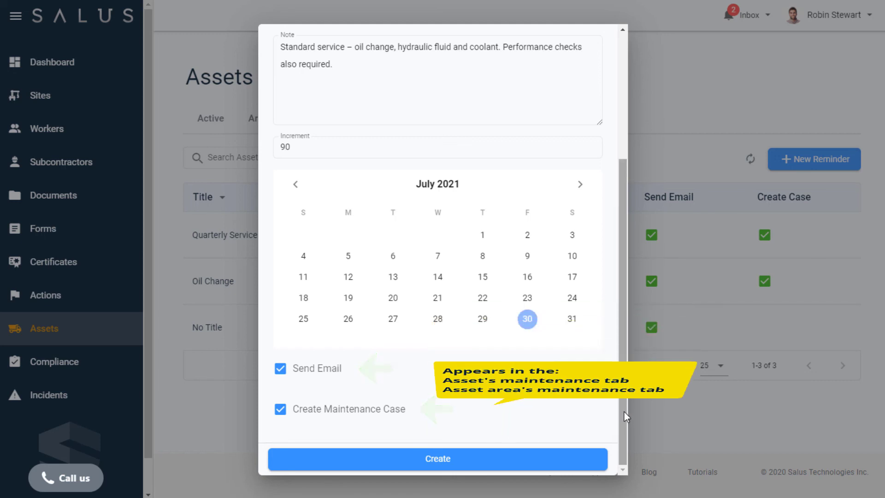
drag(624, 411, 638, 255)
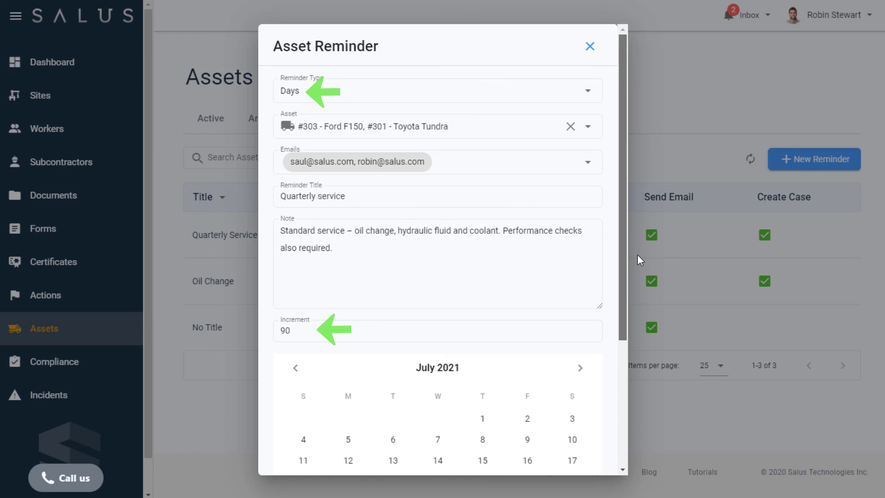
drag(623, 306, 624, 431)
click(524, 468)
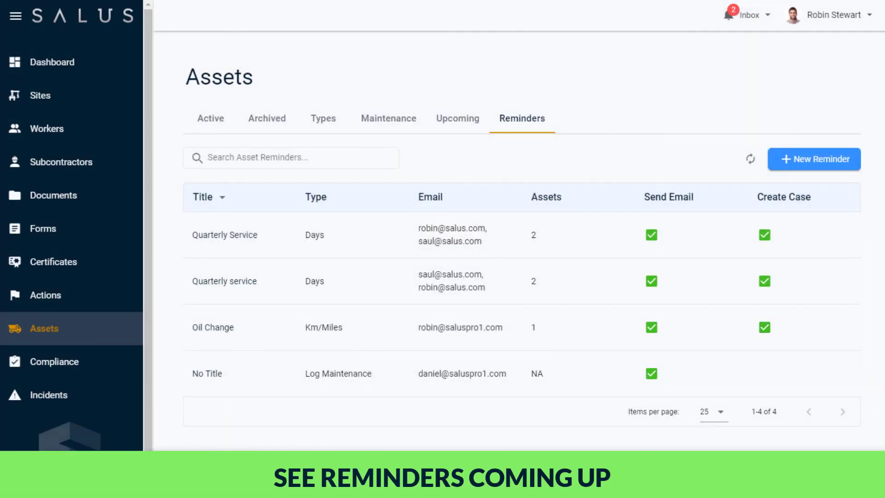
Show the Upcoming maintenance list with Quarterly service for the Ford F150 and Toyota Tundra
click(445, 121)
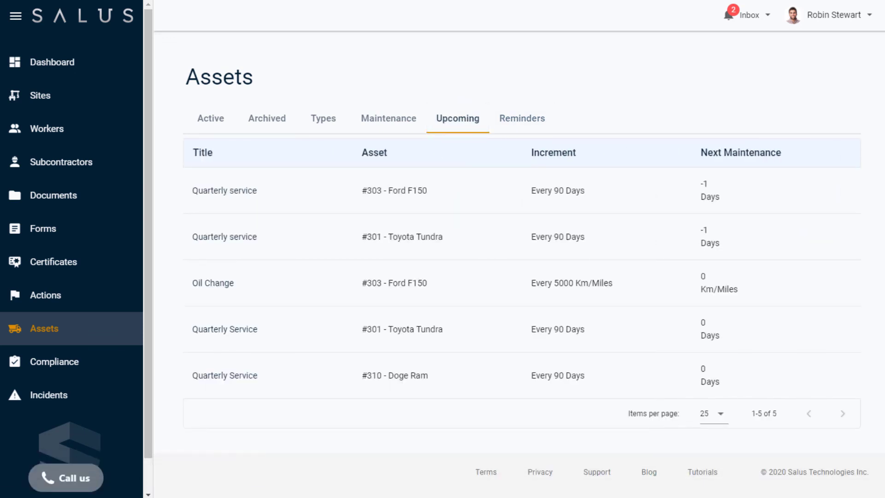